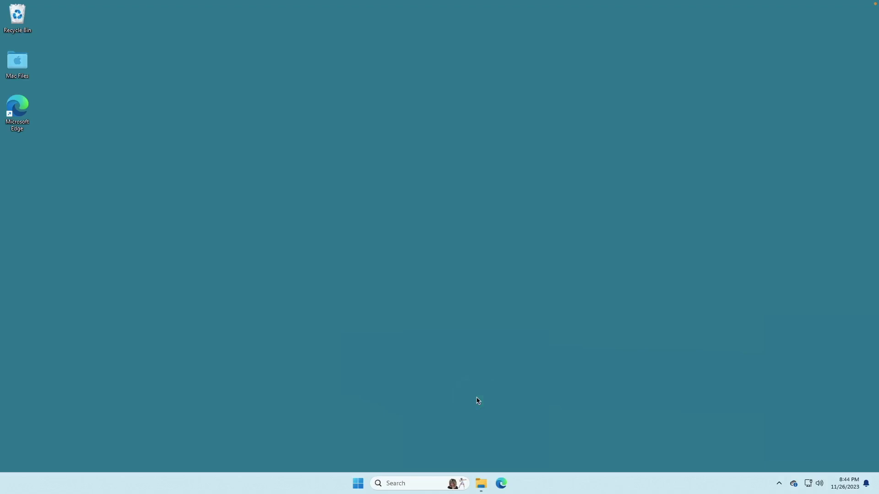
Step: Launch Edge and search Google for 'microsoft power automate desktop download'
double_click(21, 109)
double_click(21, 109)
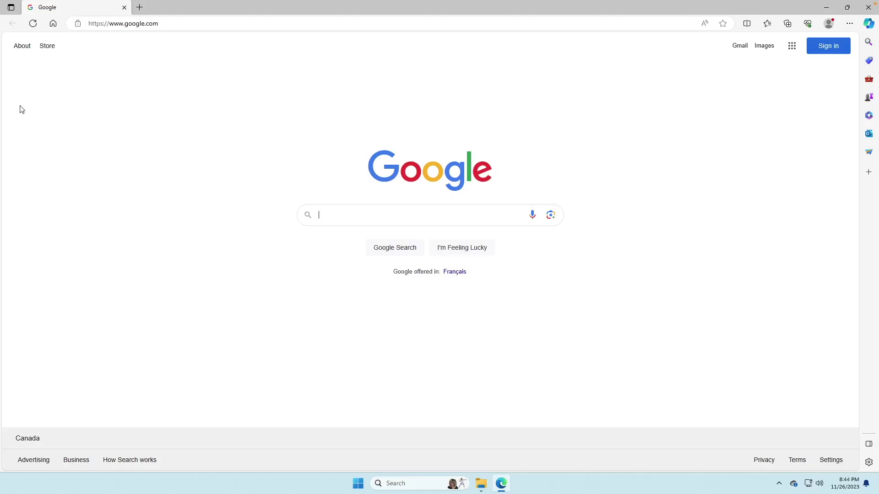
type("micr")
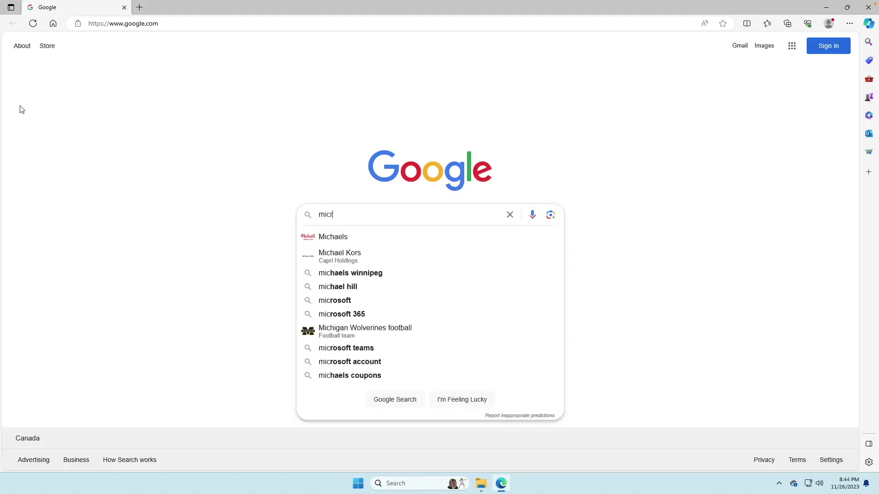
type("os")
type("oft")
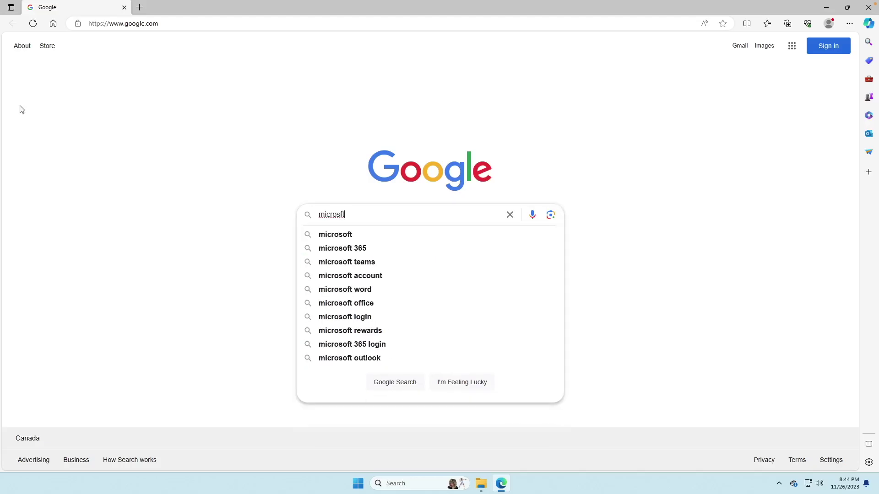
key("BackSpace")
key("BackSpace")
key("BackSpace")
type("o")
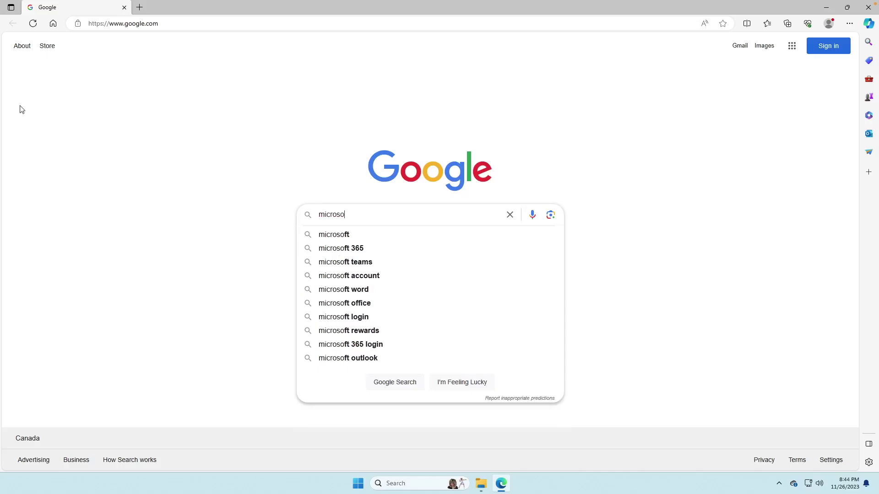
type("ft power autom")
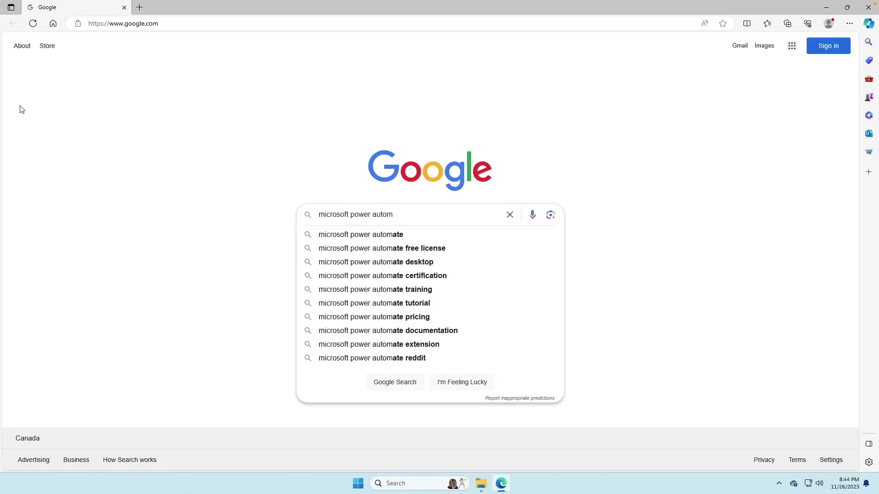
type("ate ")
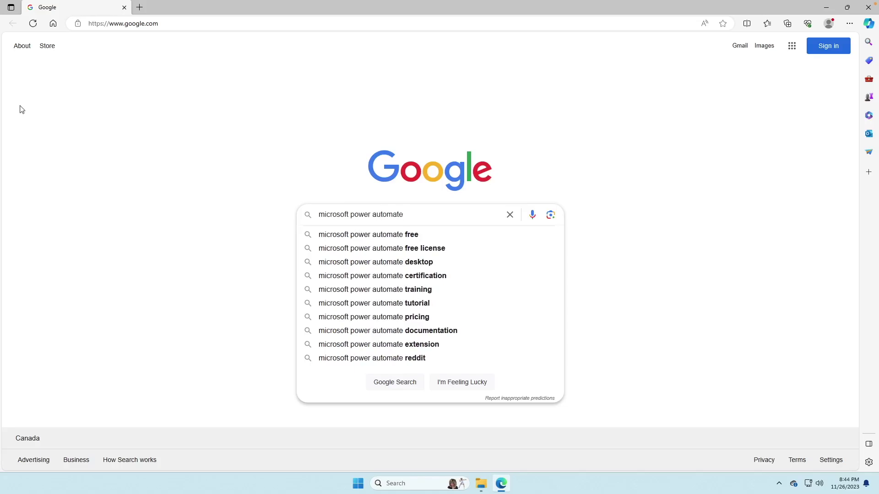
type("deskt")
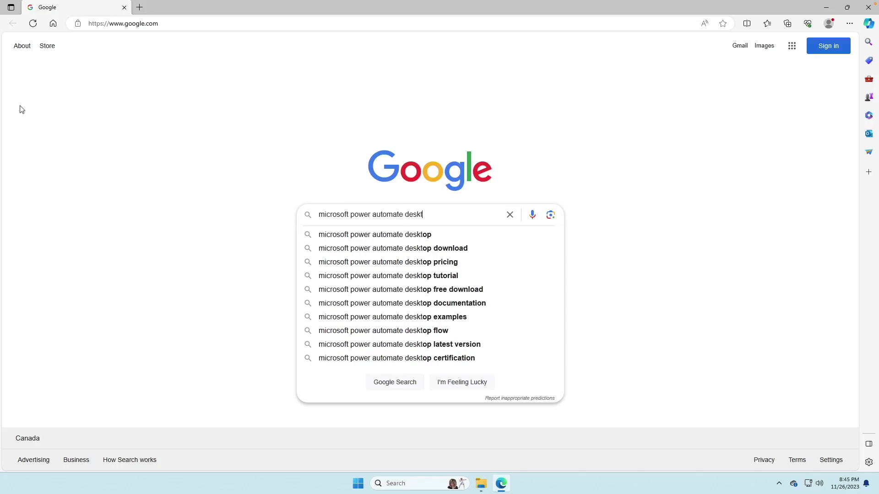
type("op download")
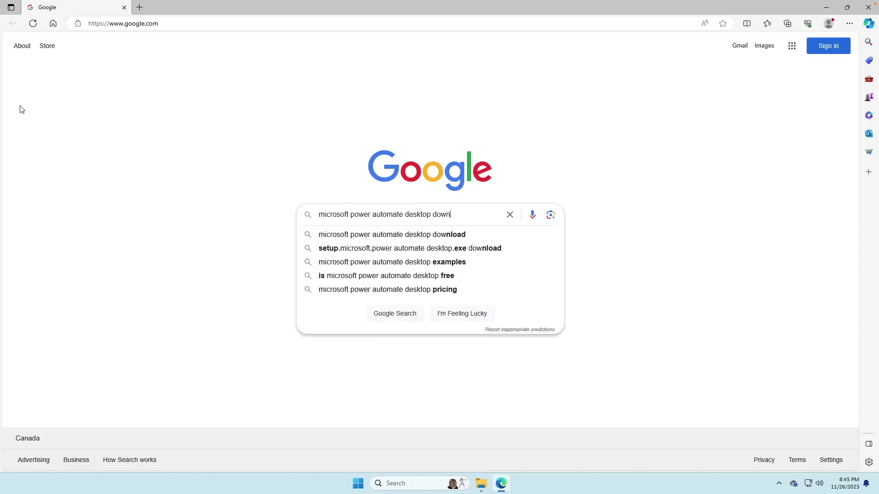
key("Return")
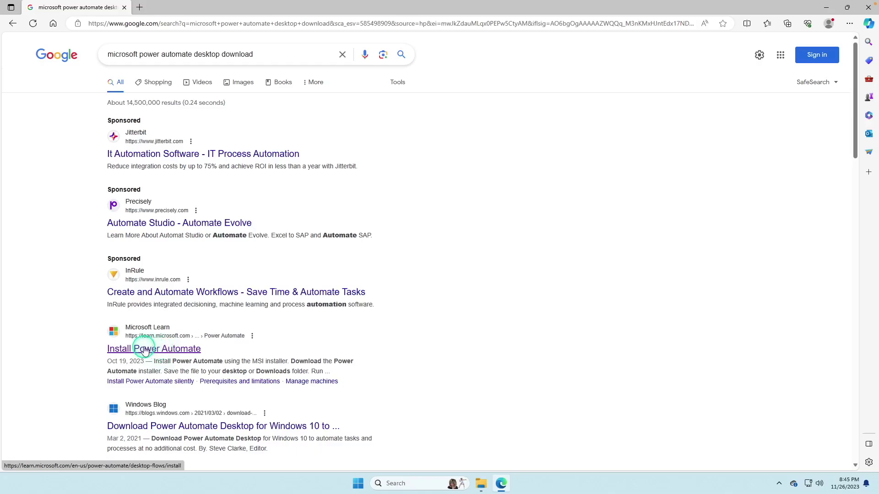
Step: Download the Power Automate installer from the article's MSI installer section and run it
left_click(144, 350)
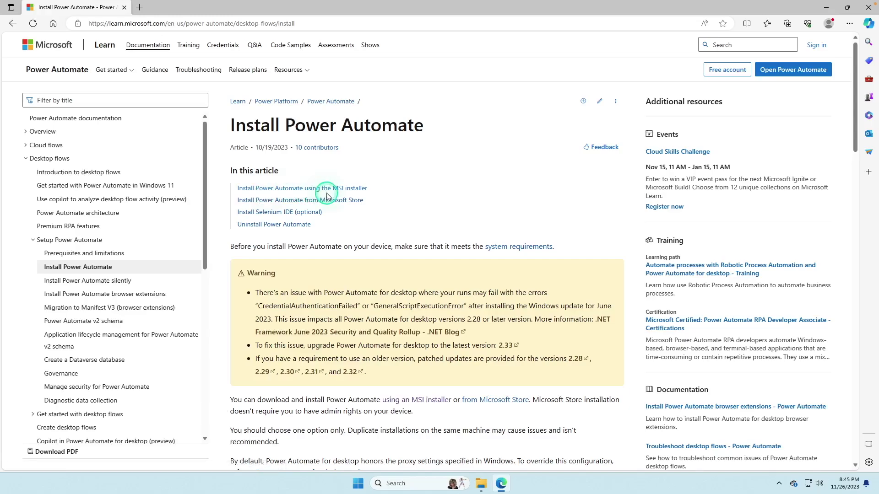
left_click(357, 188)
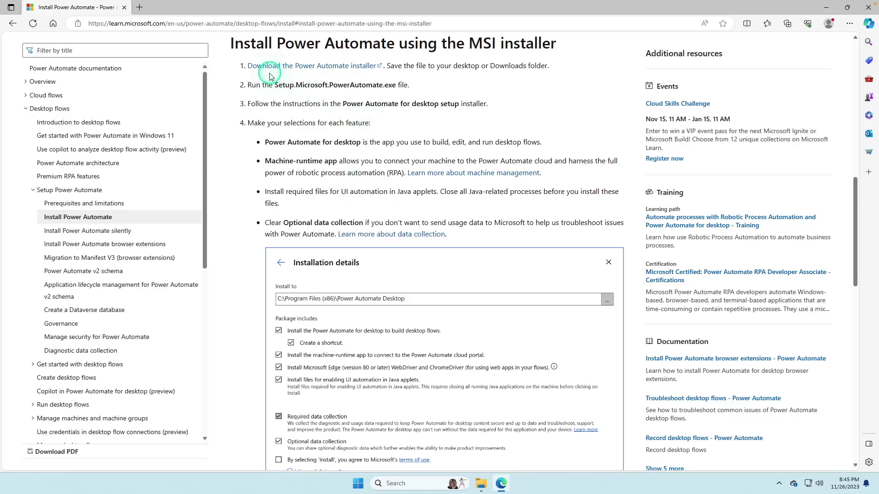
left_click(306, 67)
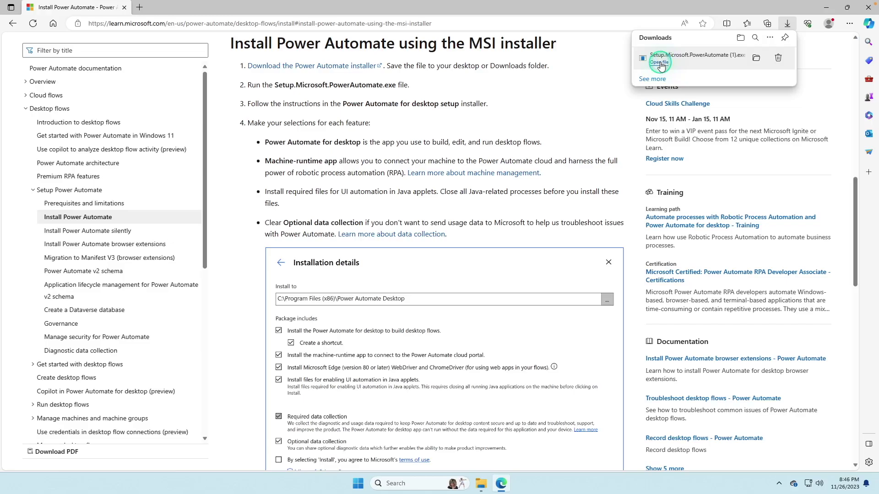
left_click(660, 64)
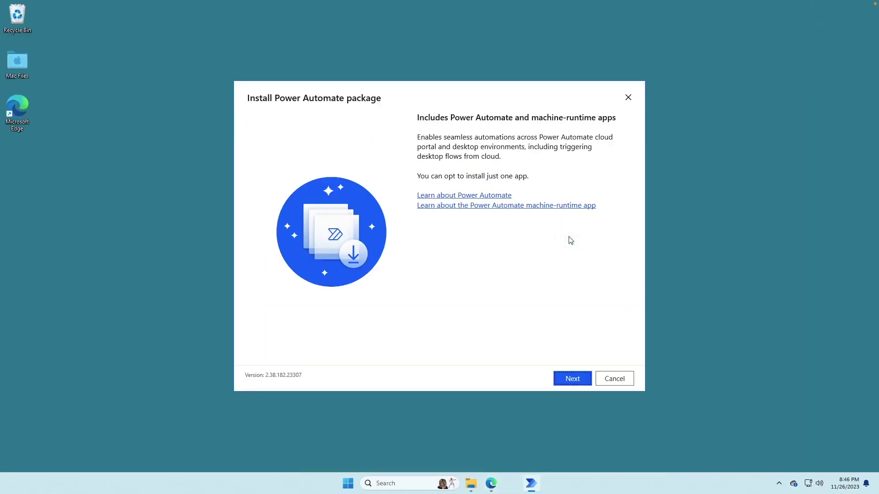
Step: Open the installer, keep all package components, accept the terms of use and start installing
left_click(540, 284)
left_click(573, 381)
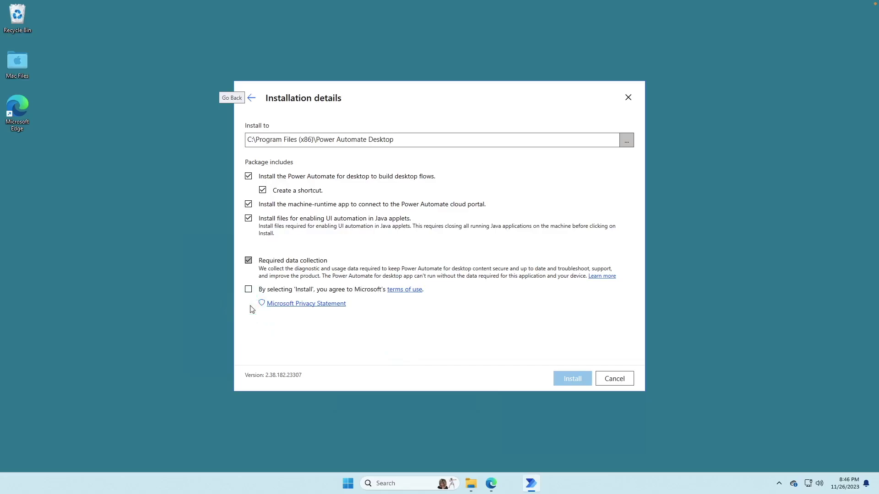
left_click(249, 291)
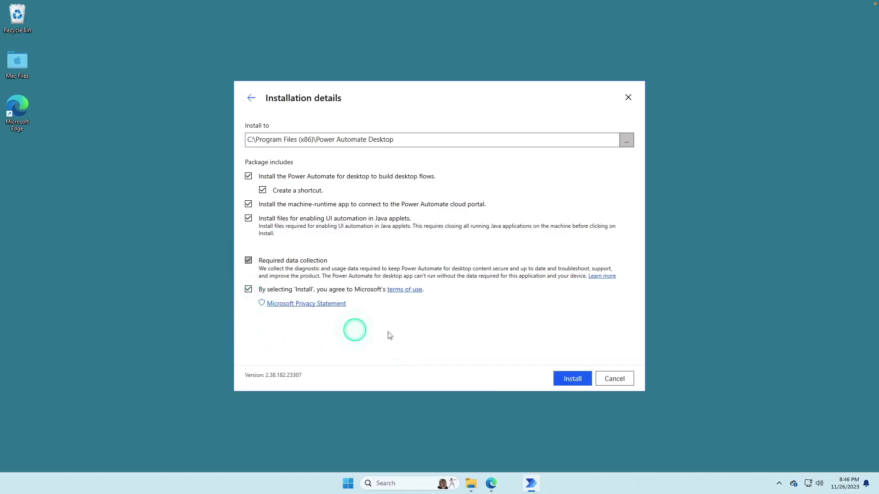
left_click(575, 380)
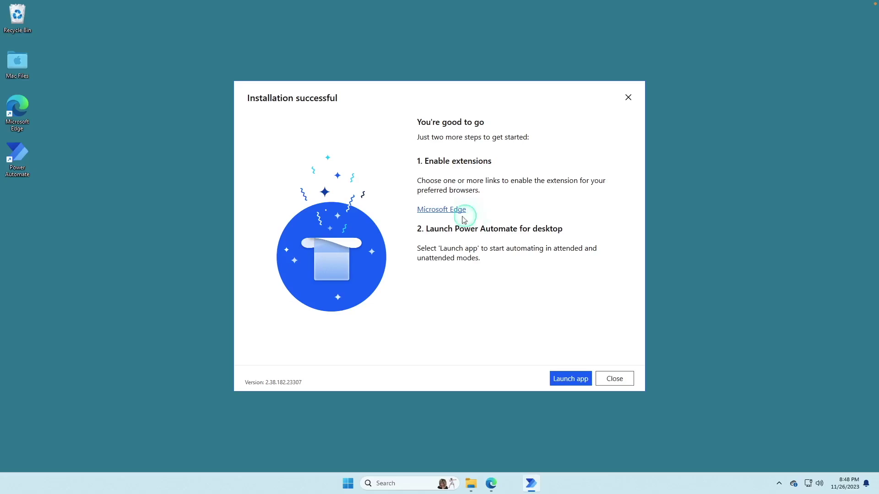
Step: Enable the Power Automate browser extension for Microsoft Edge from the success page
left_click(441, 211)
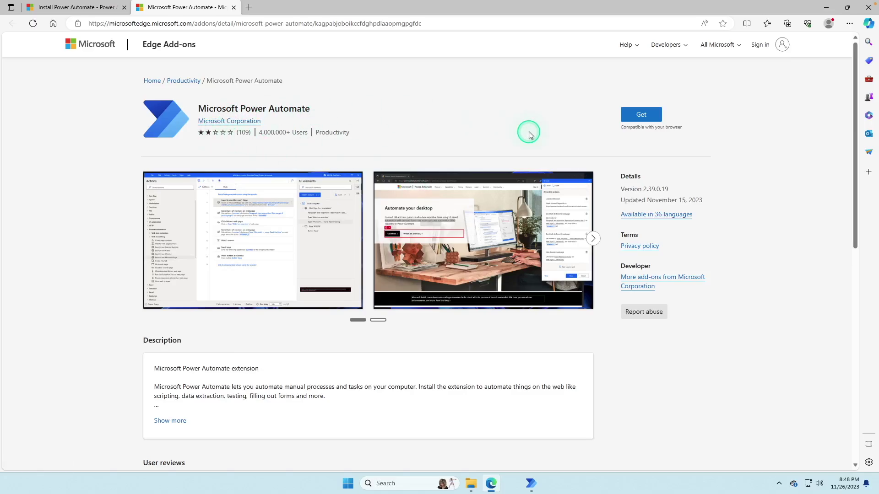
Step: Add the Microsoft Power Automate extension in Edge Add-ons, then close the browser
left_click(640, 114)
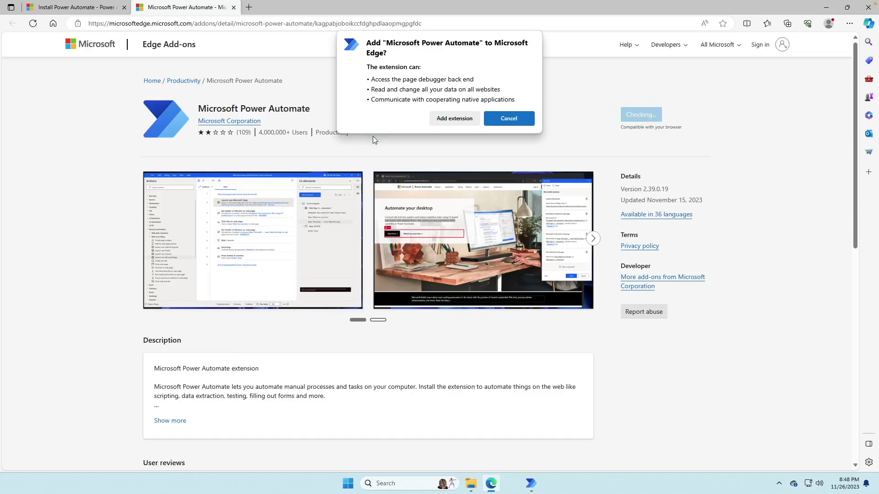
left_click(448, 125)
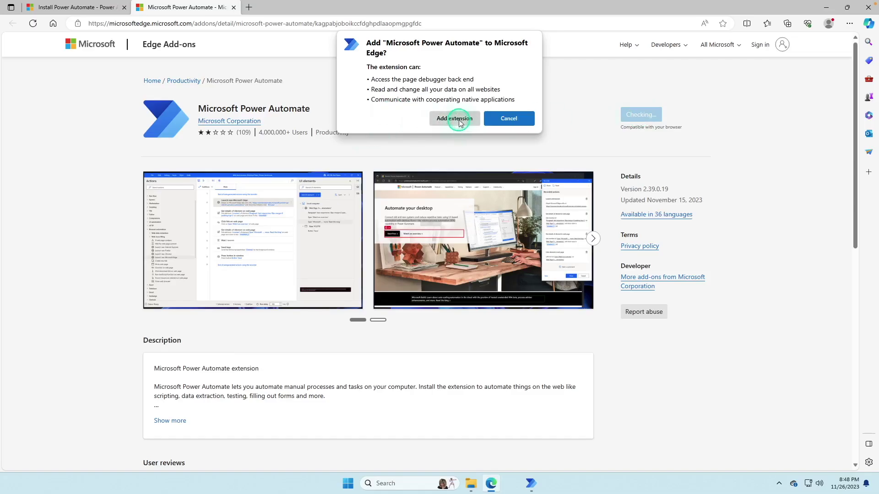
left_click(458, 118)
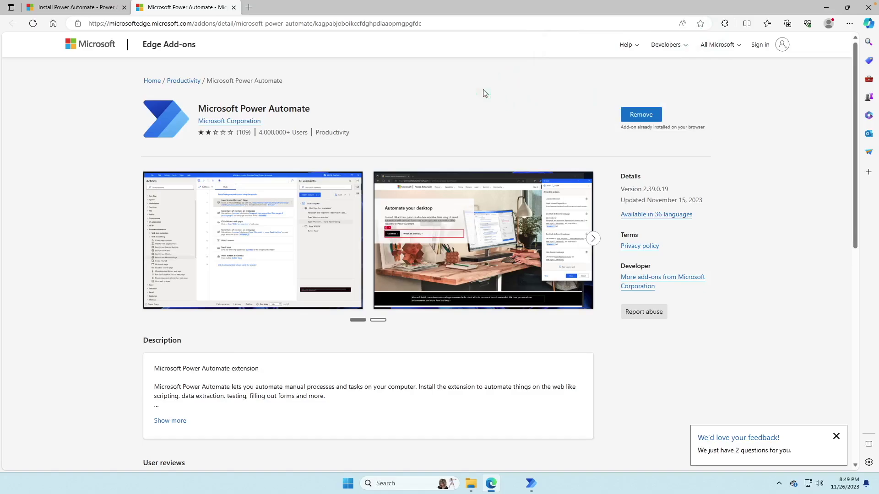
left_click(860, 5)
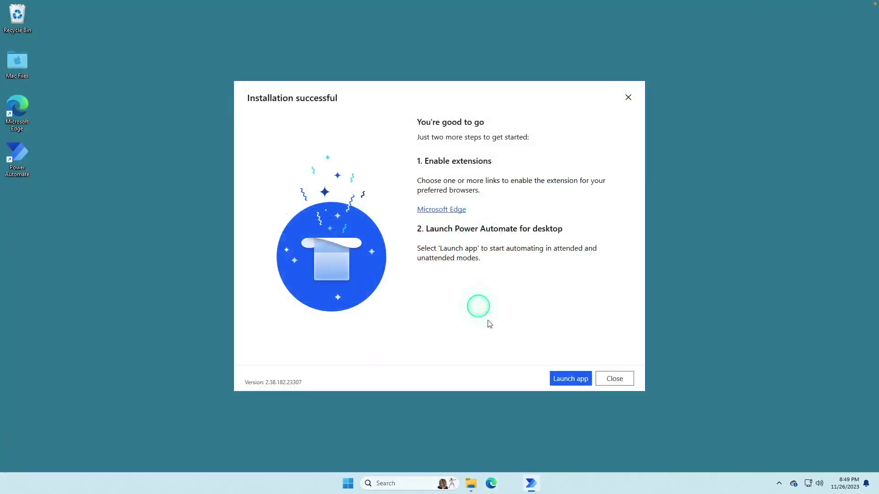
Step: Launch Power Automate for desktop from the Installation successful dialog
left_click(565, 382)
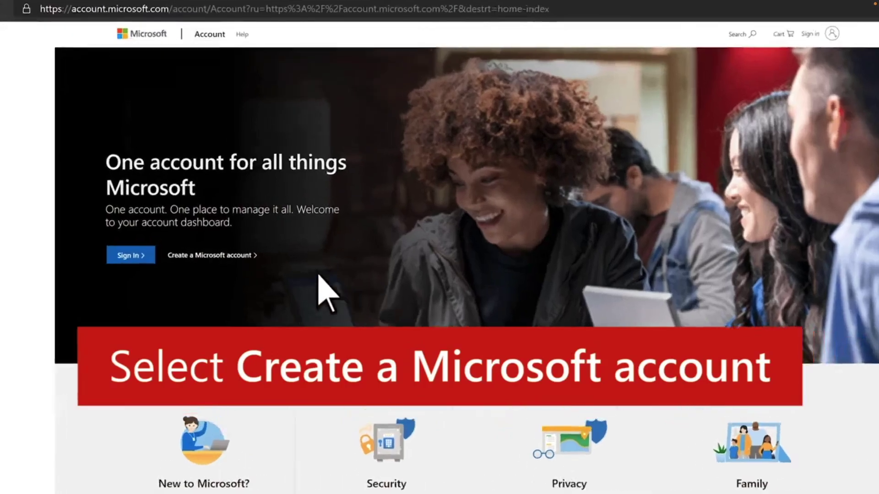
Step: Start a new Microsoft account by entering an email address and a chosen password
left_click(230, 271)
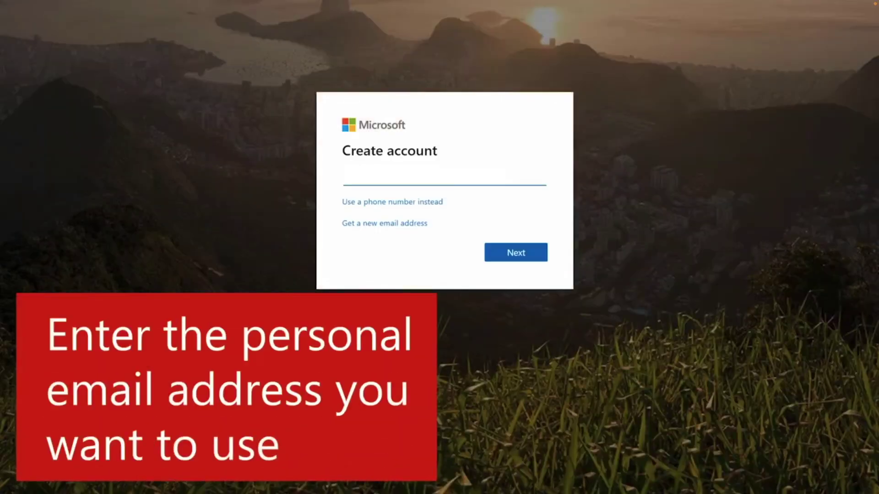
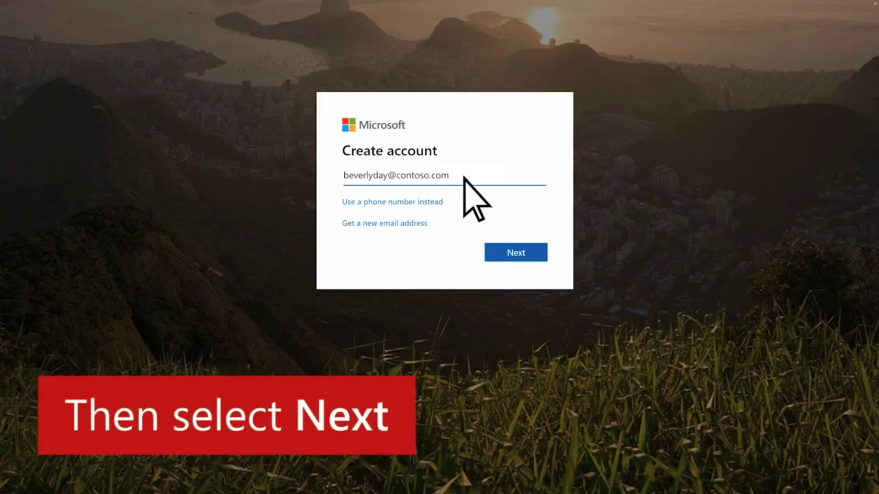
left_click(534, 253)
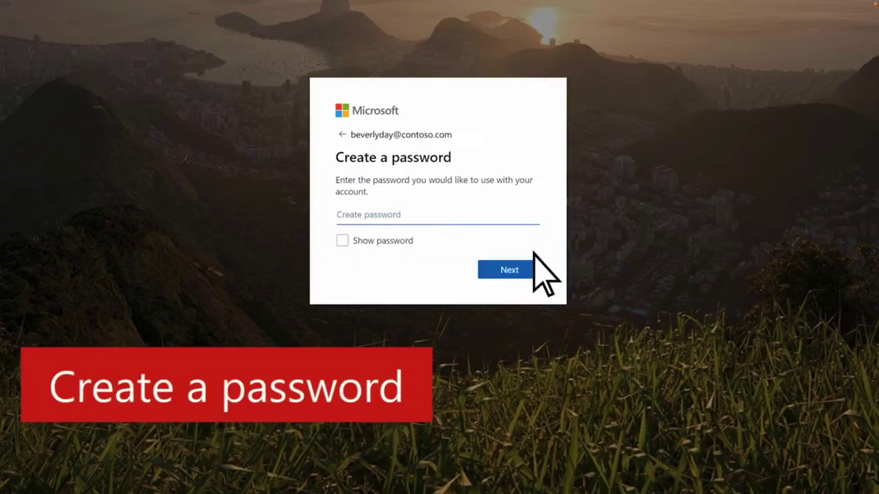
type("•••••••••")
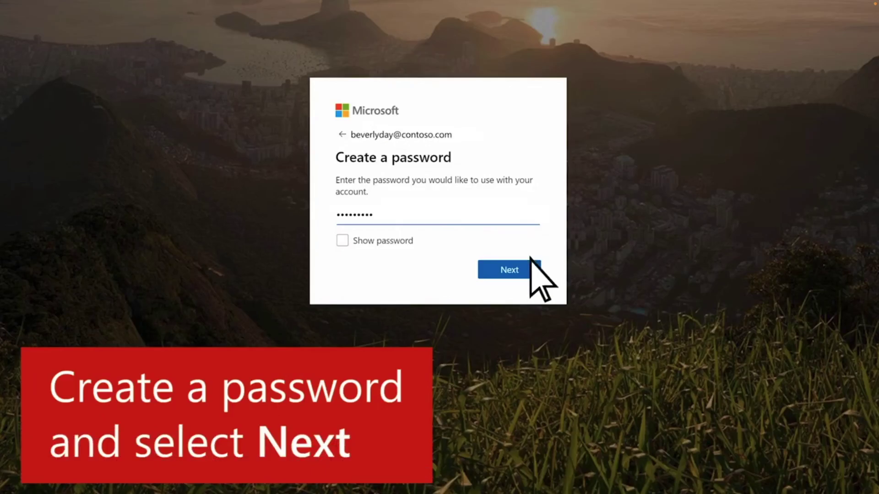
left_click(531, 272)
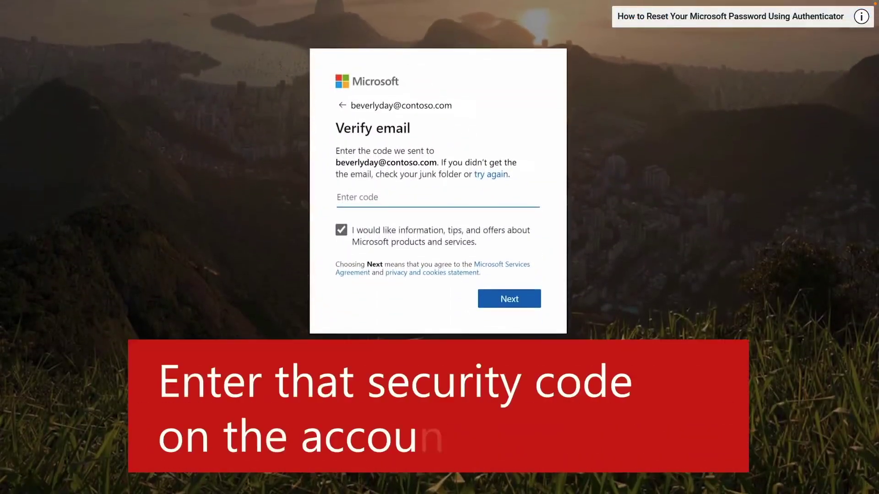
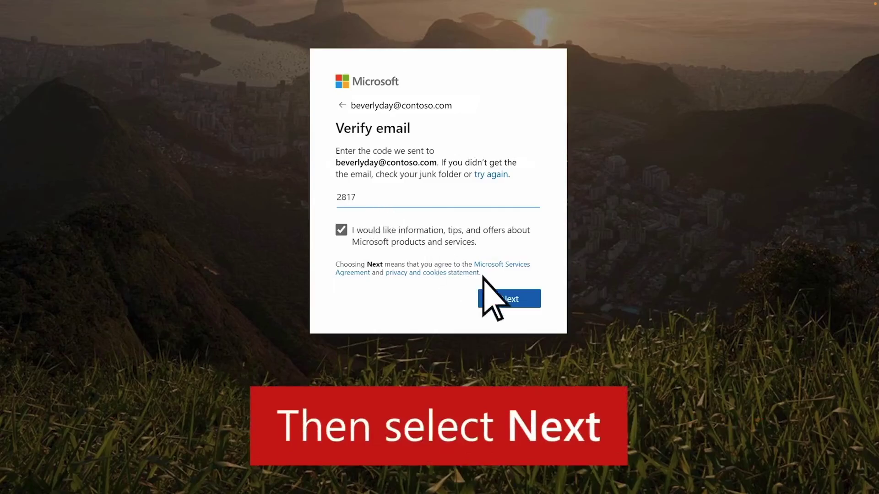
Step: Enter the emailed security code, then the CAPTCHA characters, to finish creating the account
left_click(518, 301)
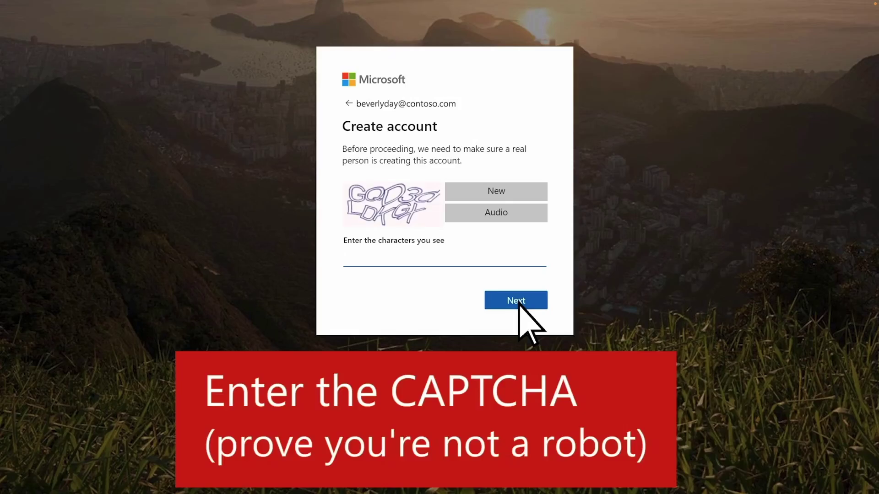
left_click(519, 303)
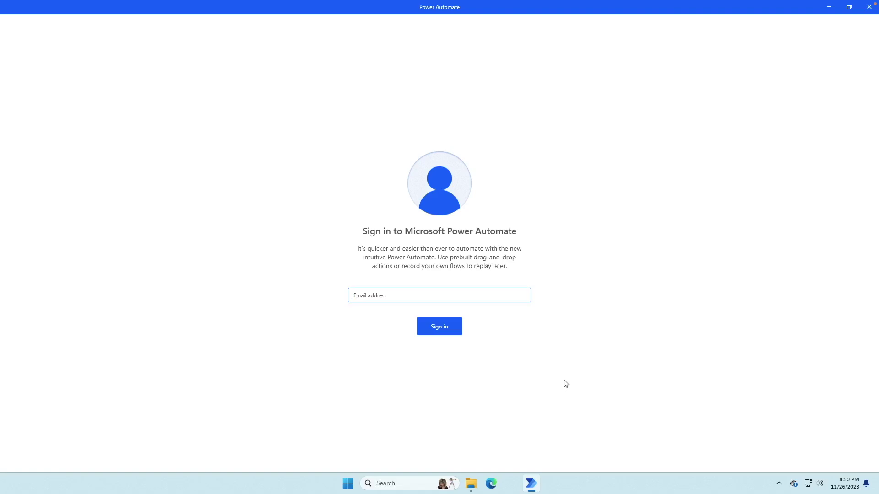
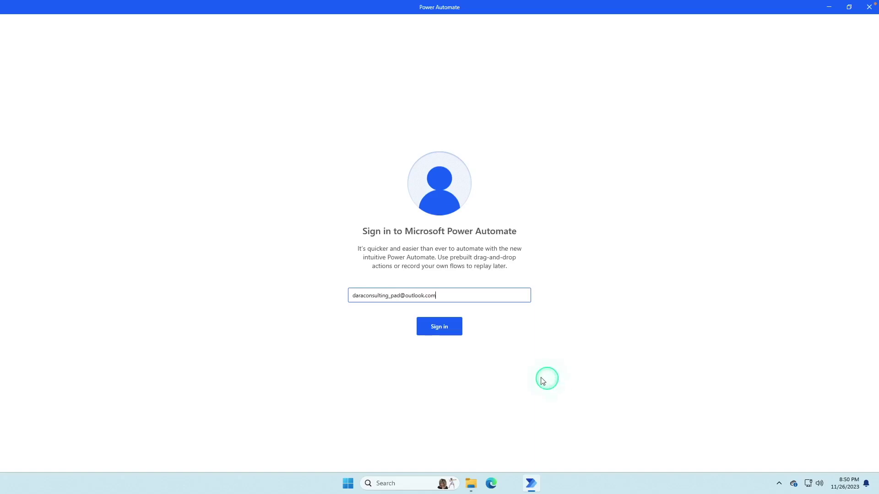
Step: Sign in to Power Automate with the account's email address and pasted password
left_click(439, 326)
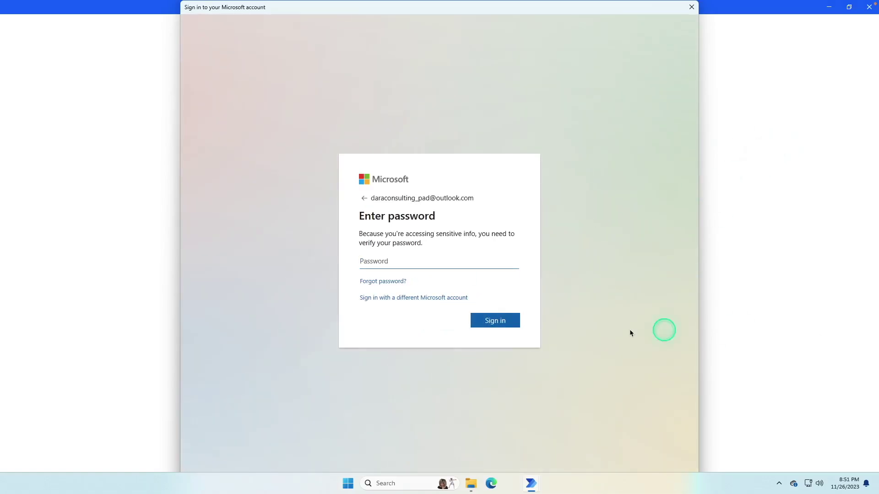
left_click(383, 255)
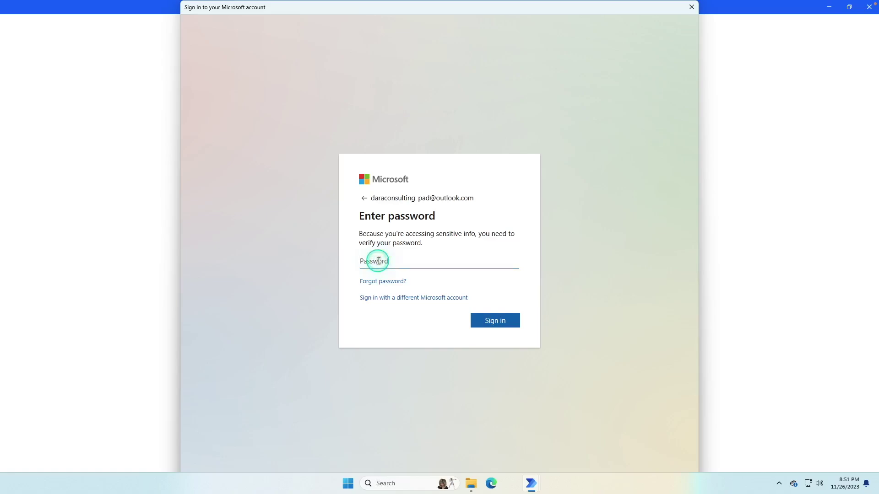
key("ctrl+v")
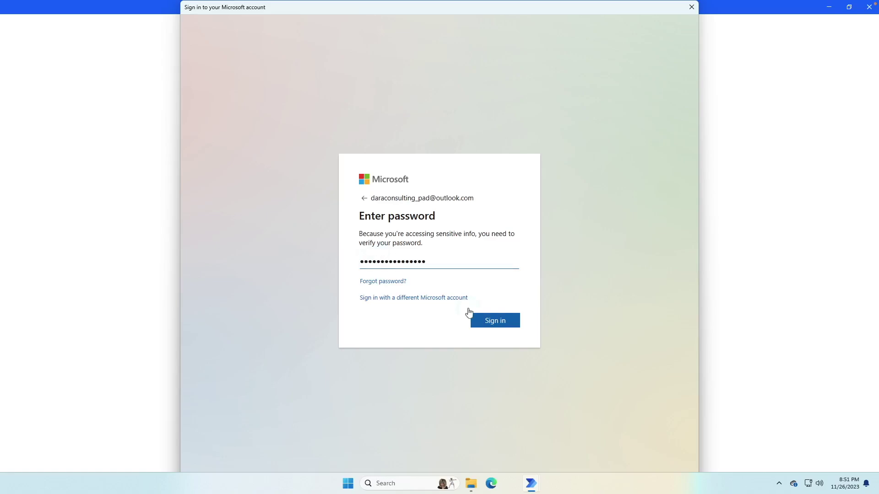
left_click(499, 322)
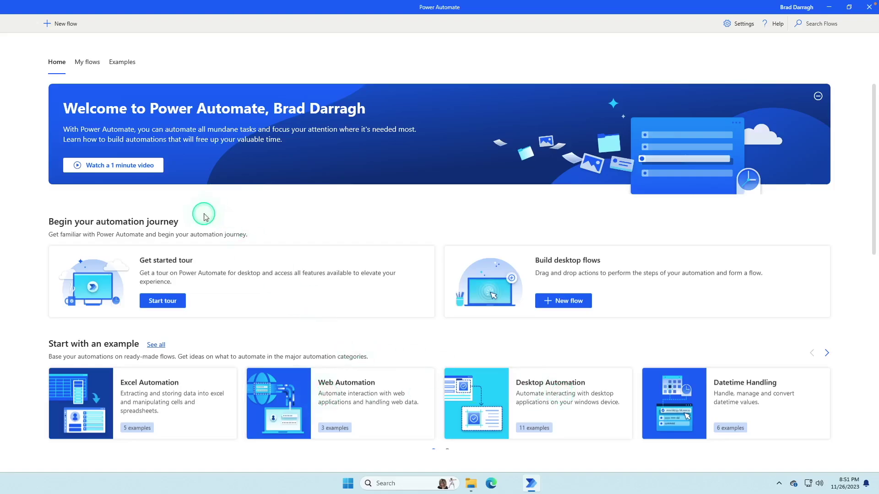
Step: Open the Examples tab to show the example flow categories
left_click(120, 65)
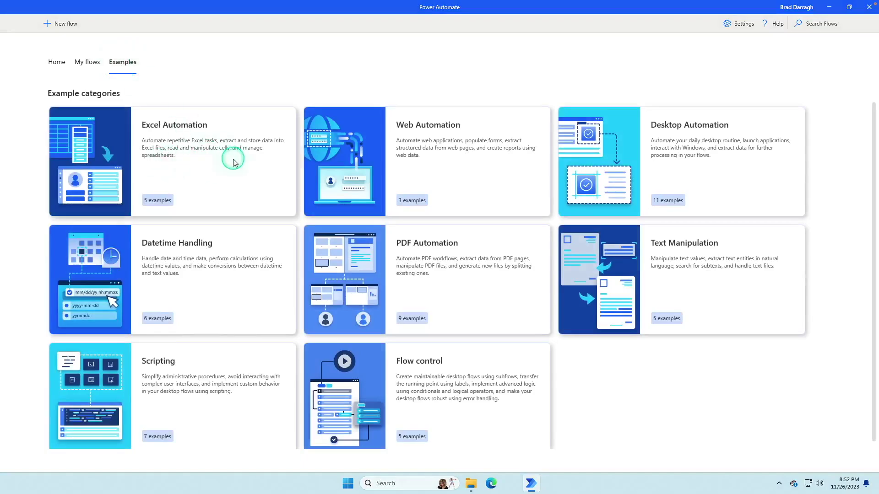